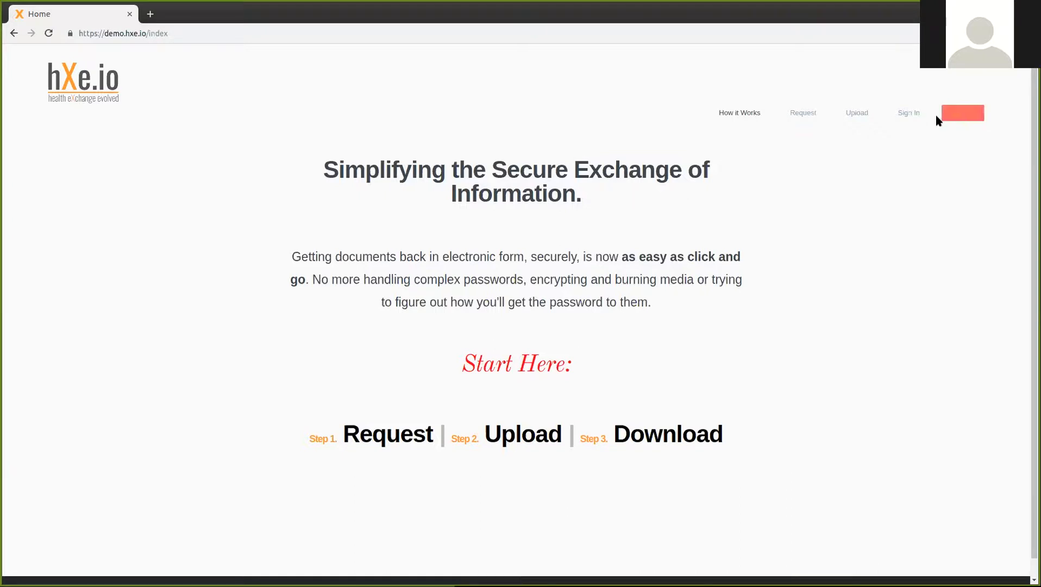
Step: Go from the hXe.io home page to the Sign In page
left_click(912, 113)
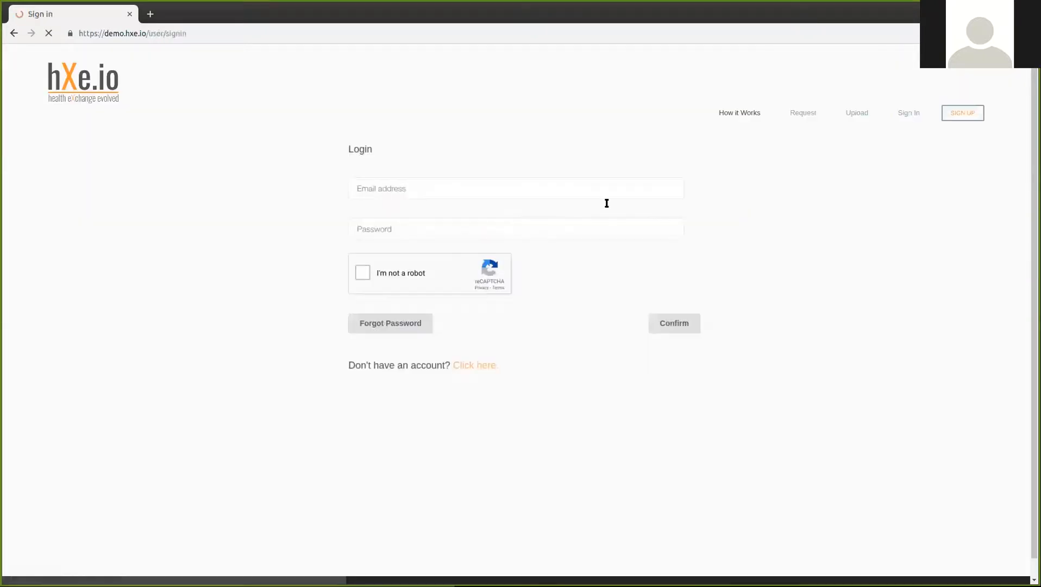
Step: Log in with the clinic account e-mail and password after ticking the reCAPTCHA check
left_click(392, 190)
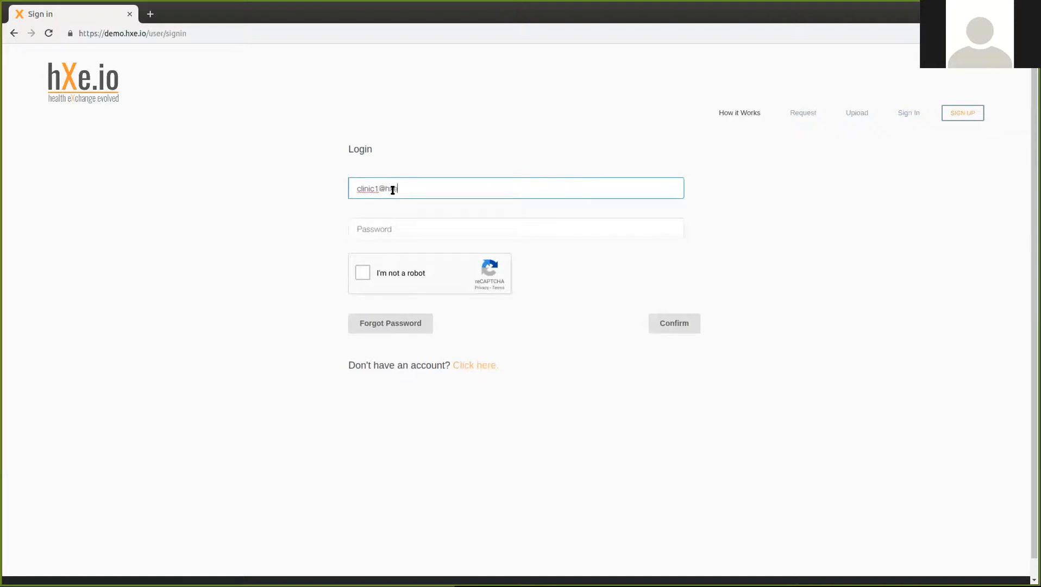
key("Tab")
type("p•••••••••")
key("Tab")
key("space")
left_click(666, 327)
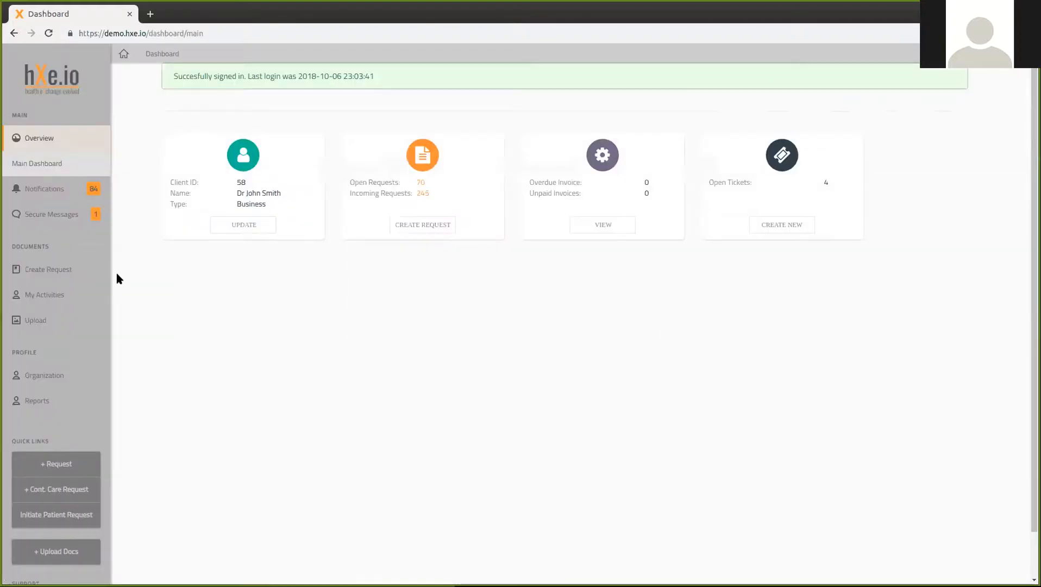
mouse_move(71, 272)
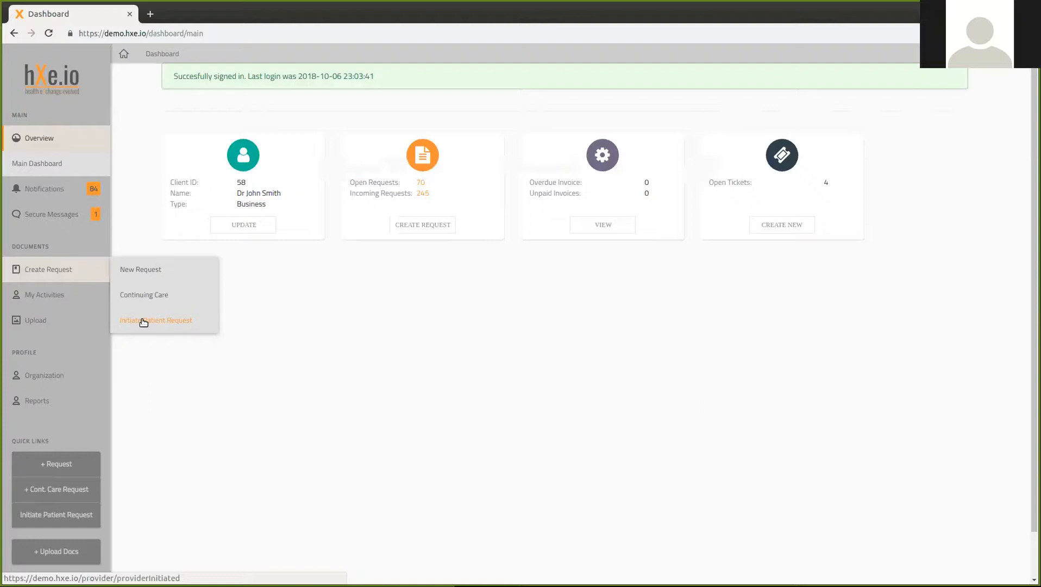
Step: Choose Initiate Patient Request from the Create Request menu
left_click(143, 322)
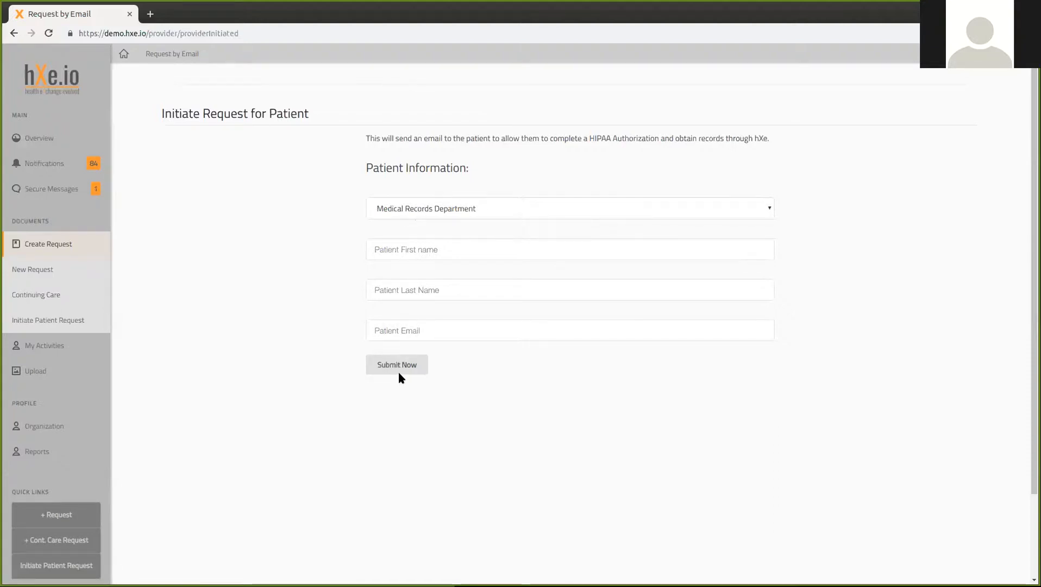
Step: Start a Continuing Care request with 'ACME Hospital of La Verne' as recipient, search radius 50
left_click(37, 296)
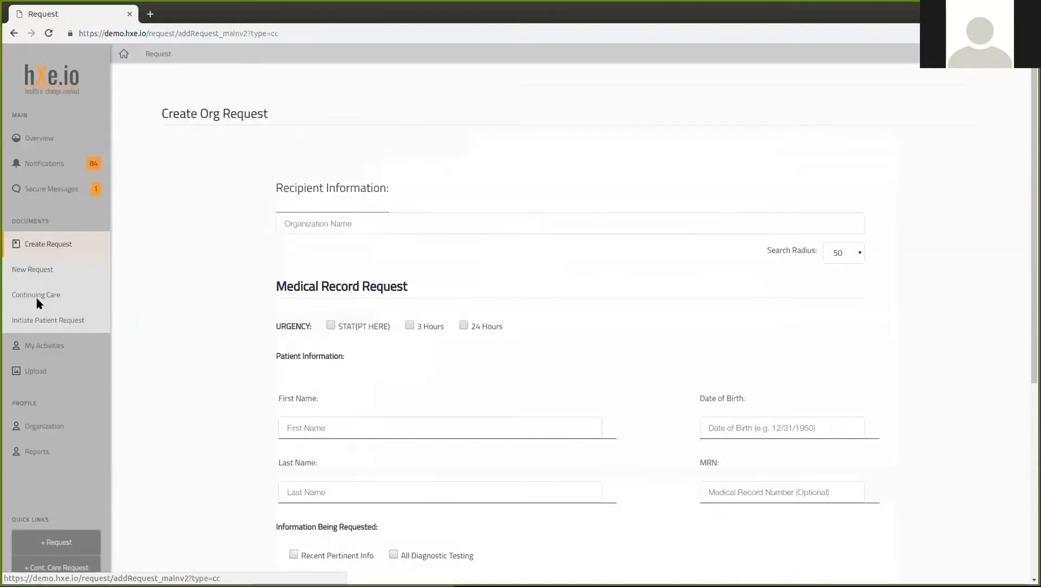
left_click(314, 224)
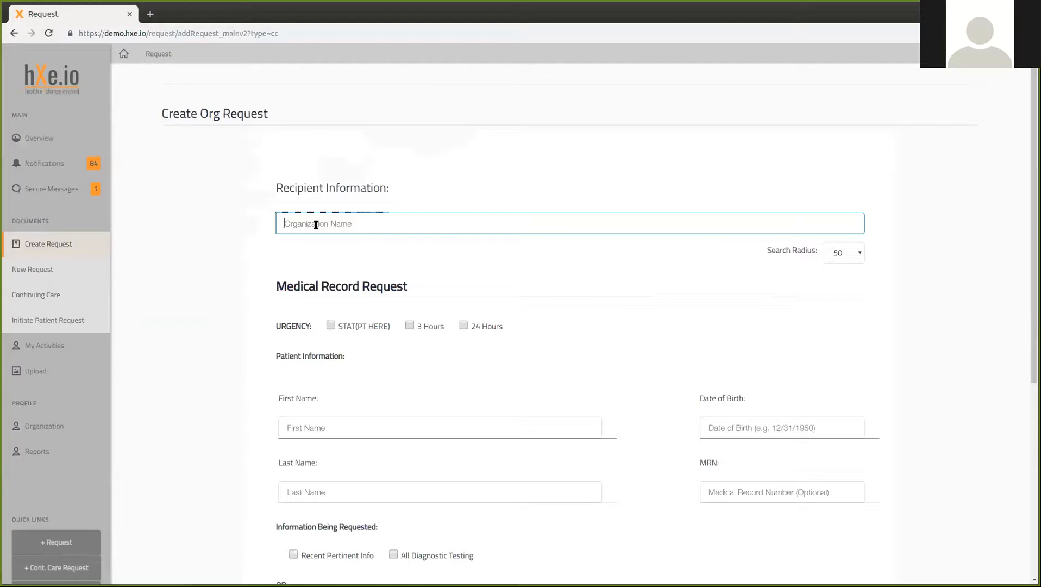
type("hospital")
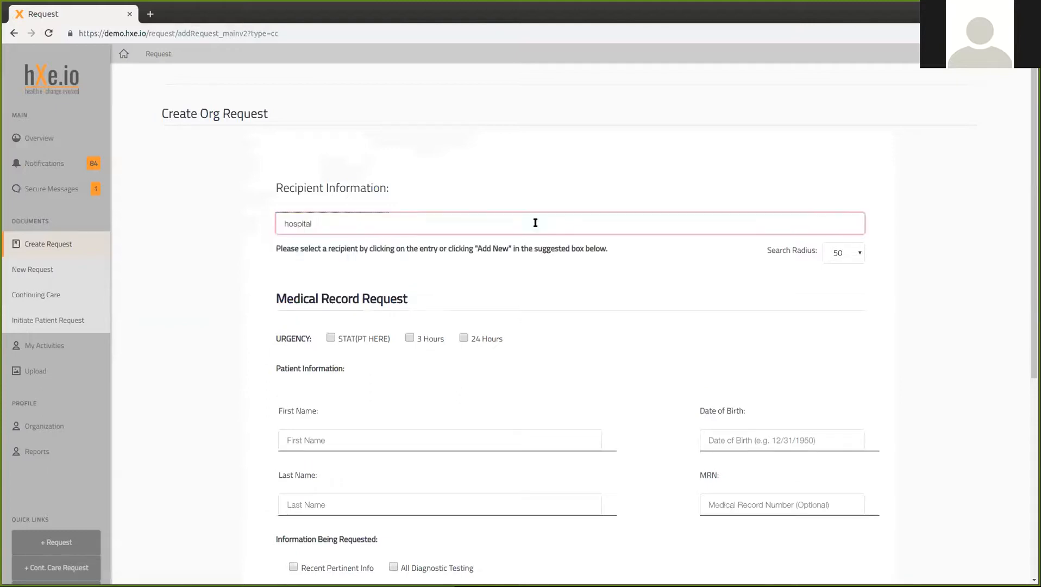
left_click(858, 255)
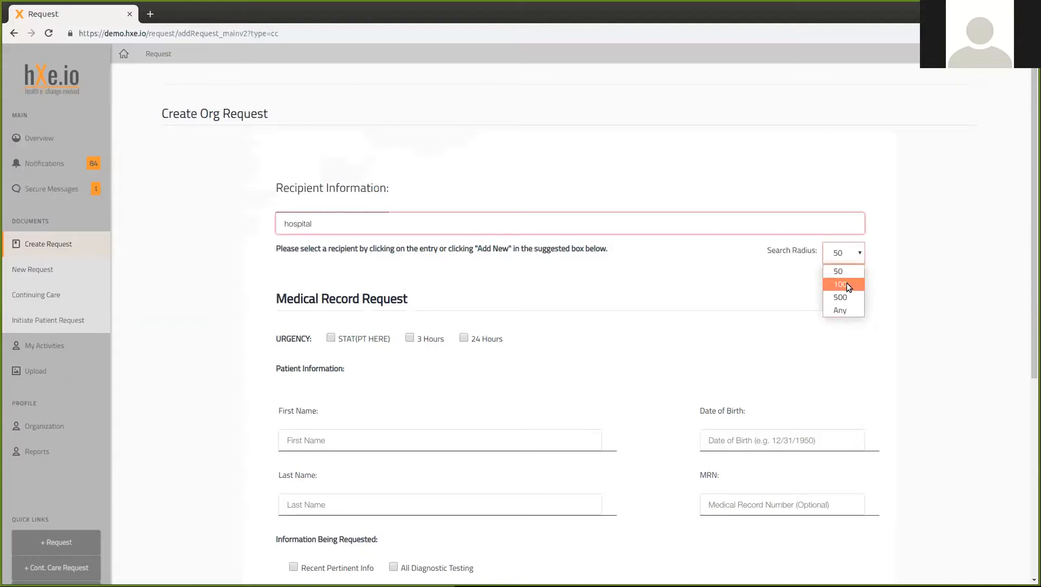
left_click_drag(323, 223, 241, 218)
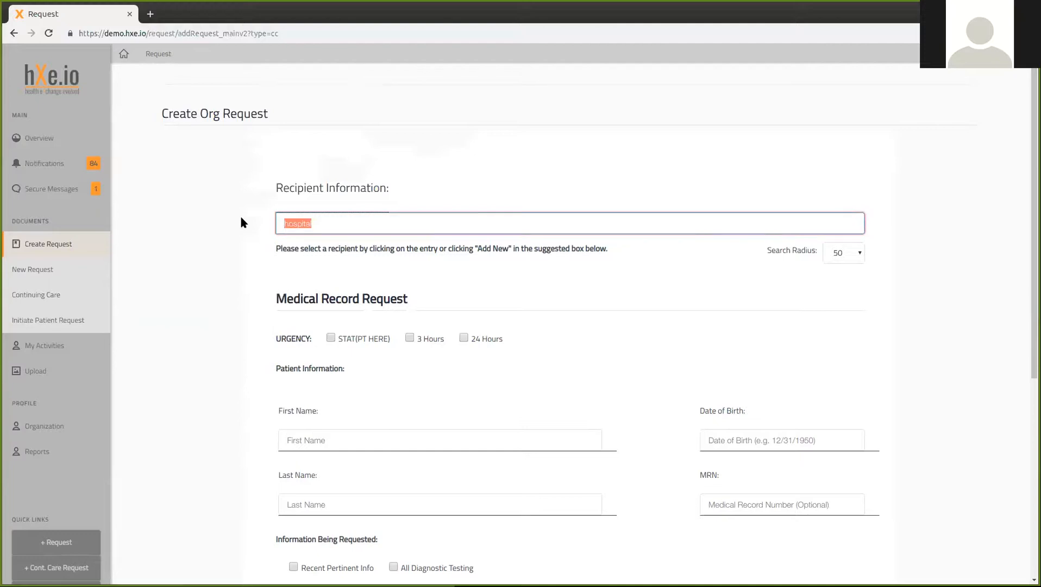
type("ACME Hospital of La Verne")
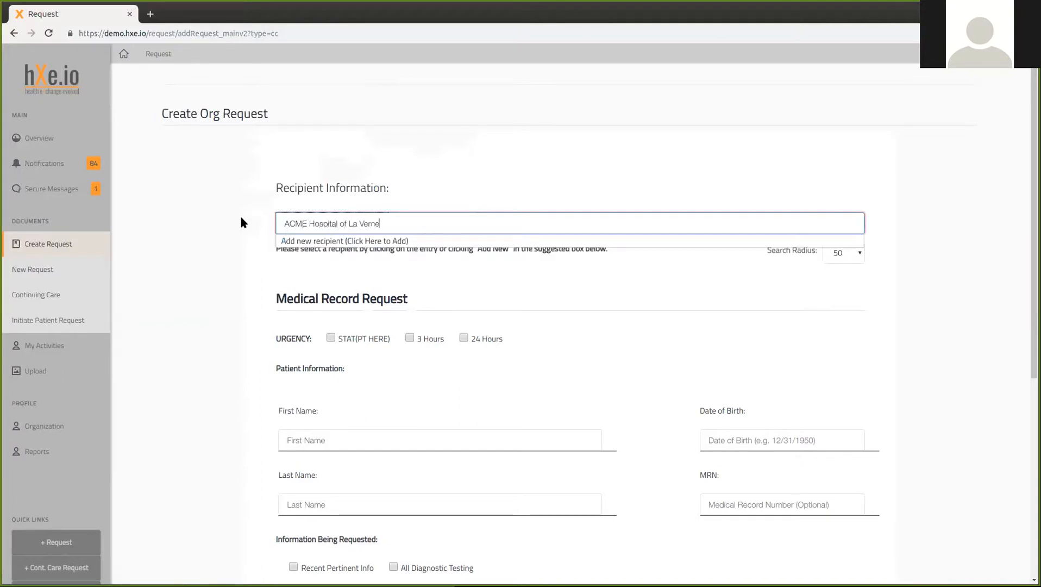
Step: Open Add new recipient for ACME Hospital of La Verne, then dismiss it leaving Fax unchanged
left_click(307, 240)
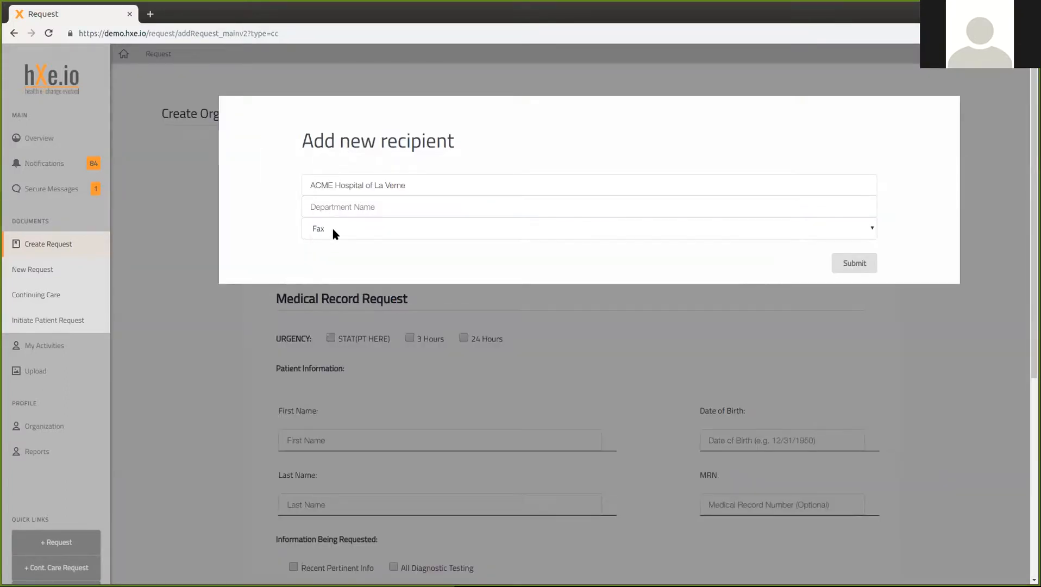
left_click(333, 231)
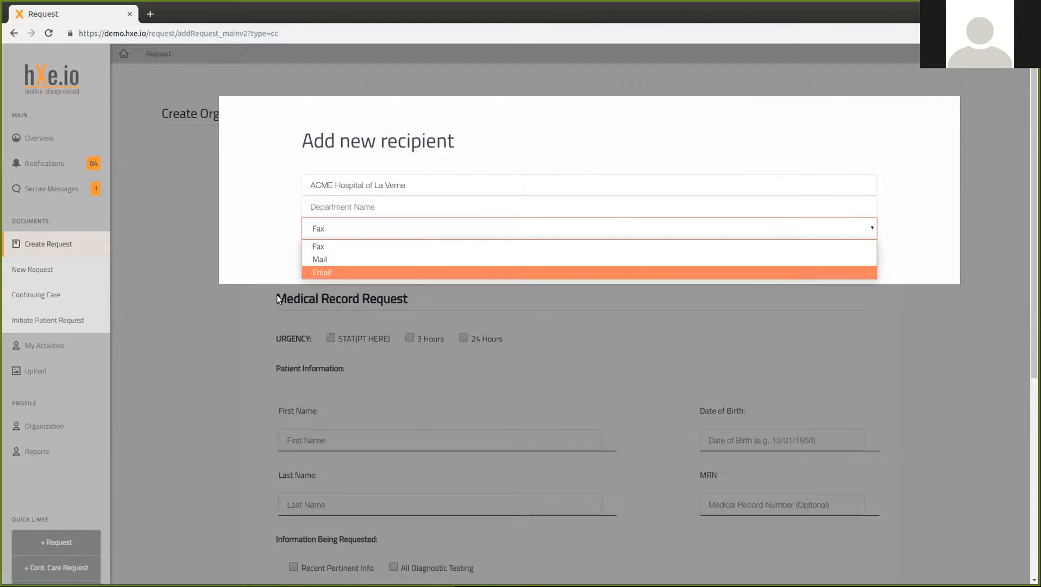
left_click(262, 314)
left_click(261, 314)
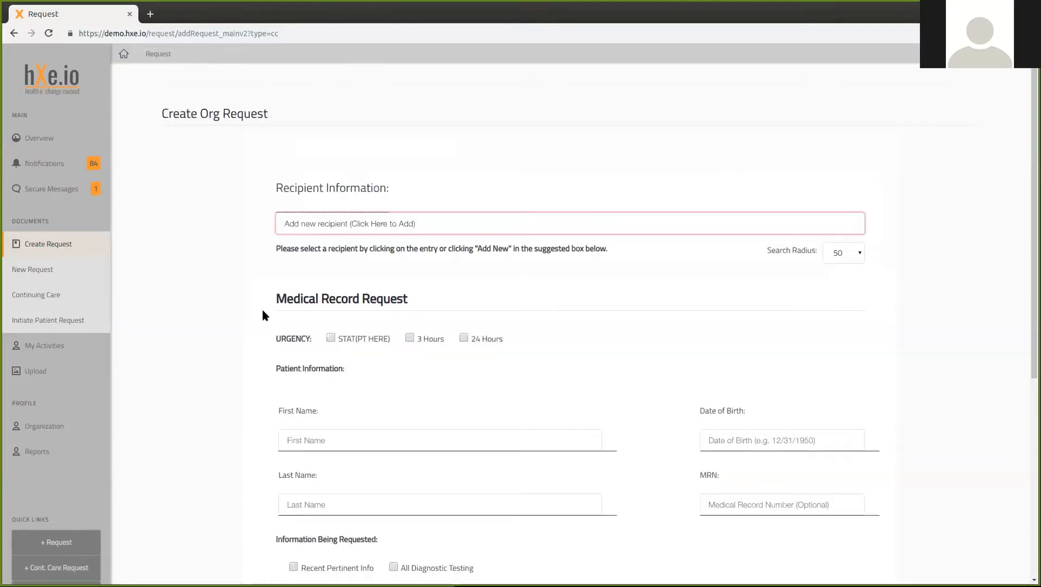
Step: Replace the recipient with 'Test Hospital 1 (Medical Records)' chosen from the 'test hospi' suggestions
left_click(330, 214)
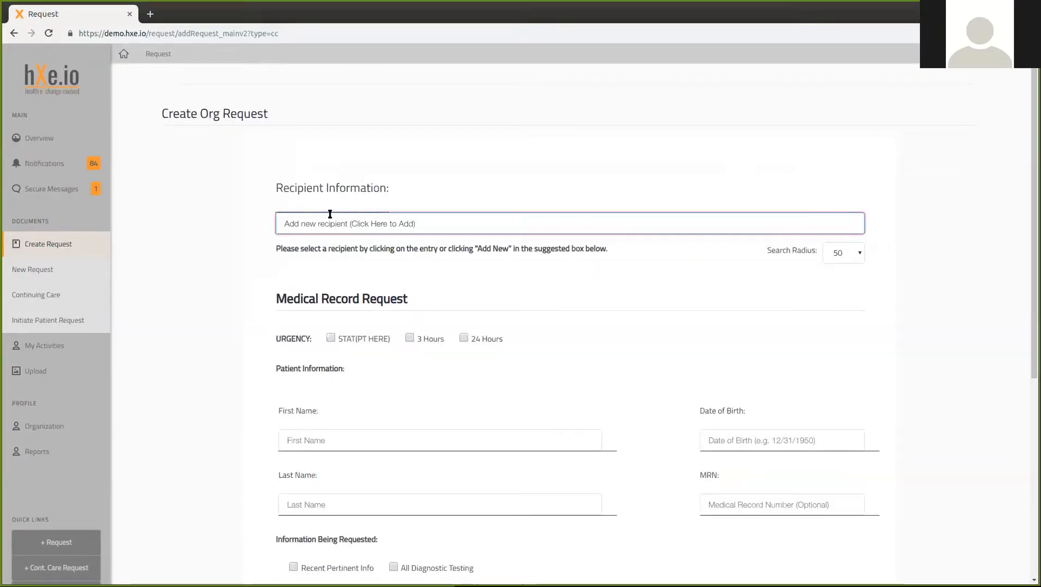
type("test")
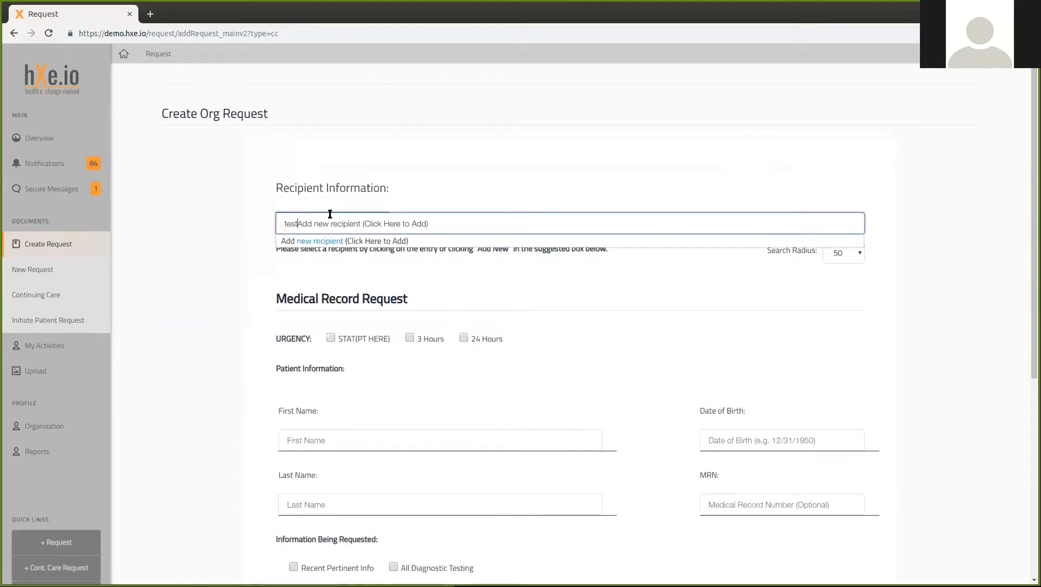
key("ctrl+a")
type("test hospi")
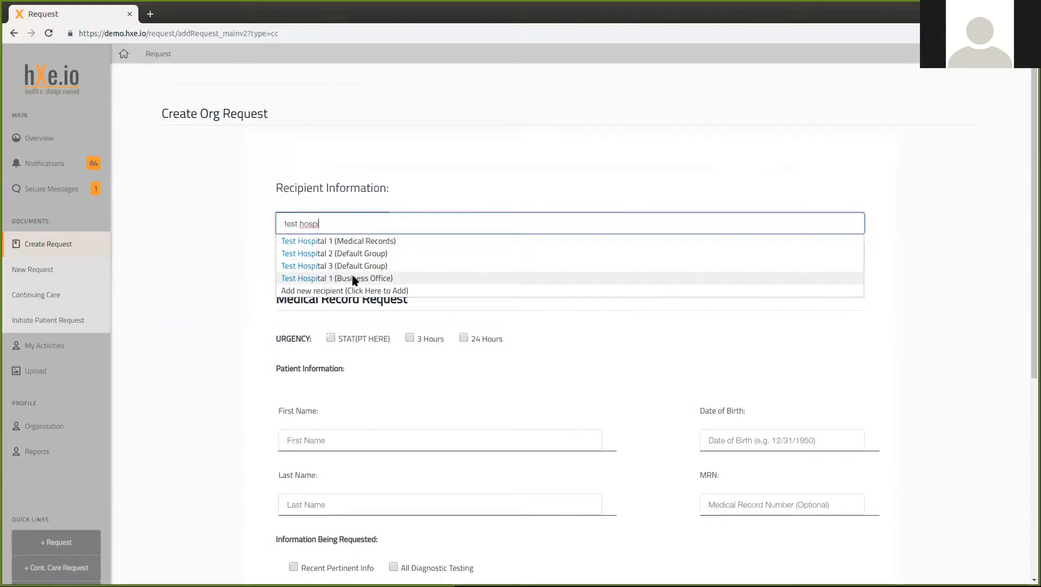
left_click(355, 243)
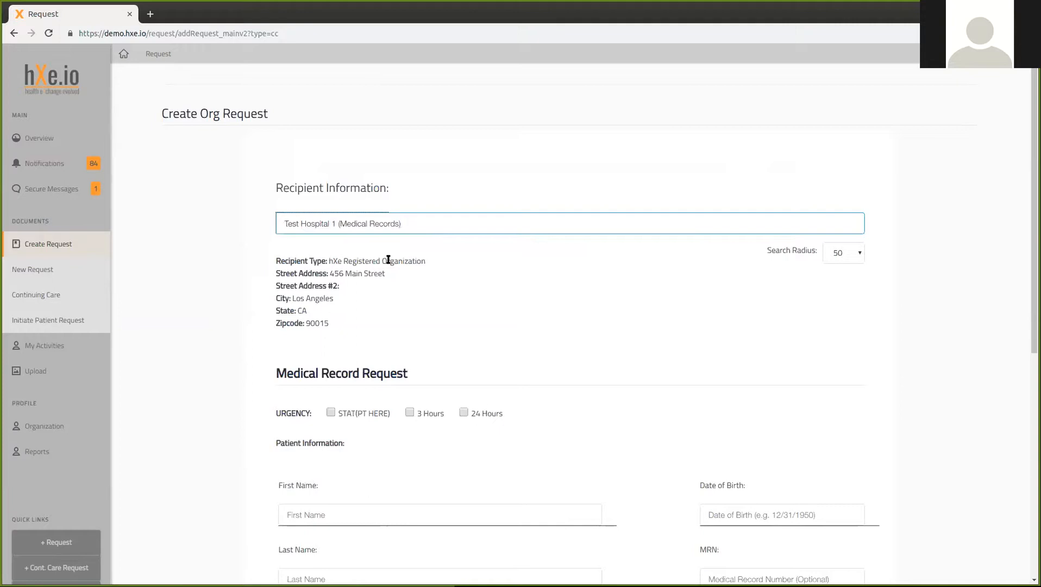
scroll(388, 259, "down", 3)
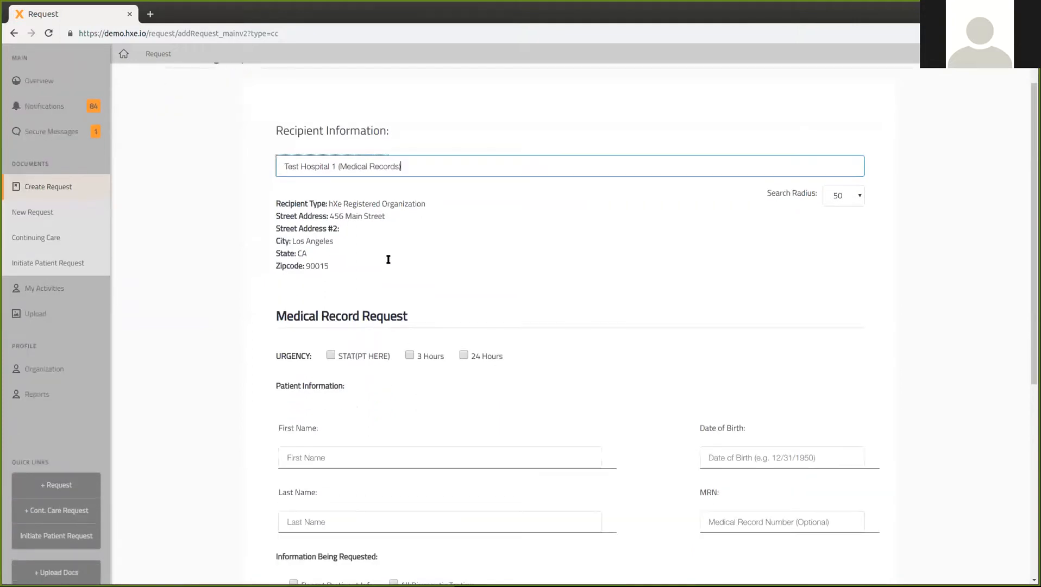
scroll(388, 259, "down", 3)
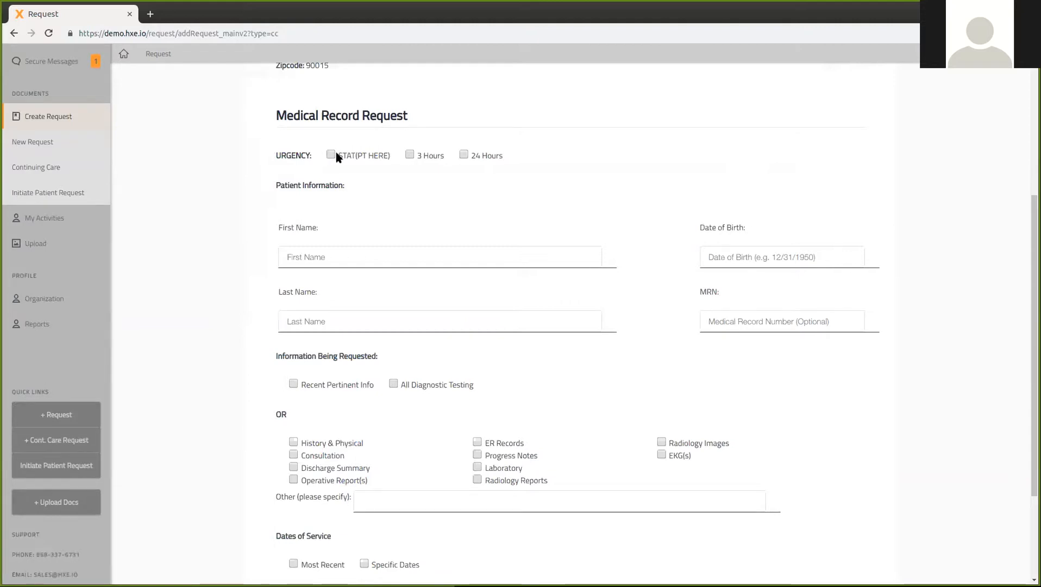
left_click(464, 156)
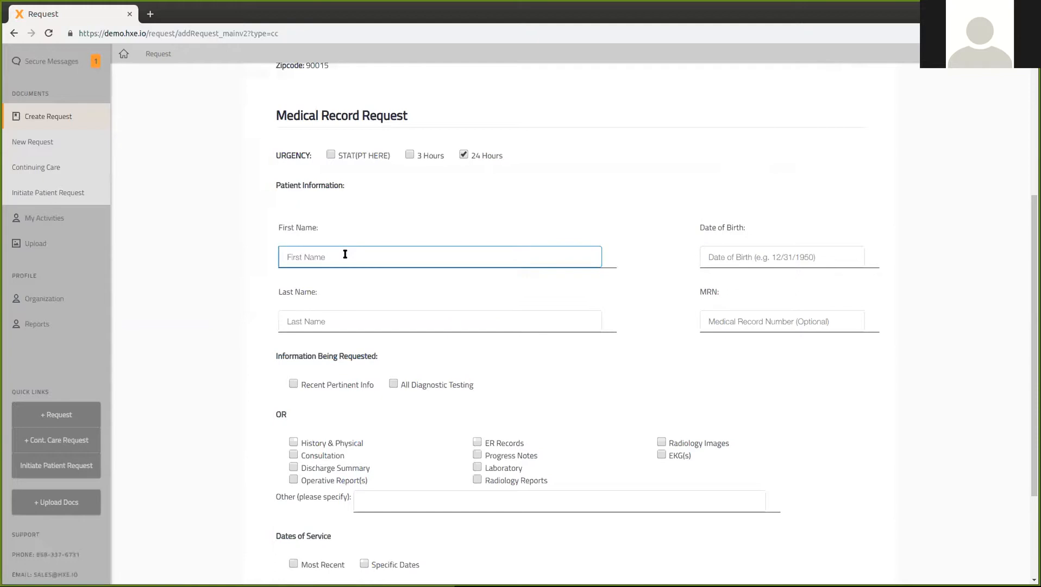
type("JOhn")
key("BackSpace")
key("BackSpace")
key("BackSpace")
type("ohn")
key("Tab")
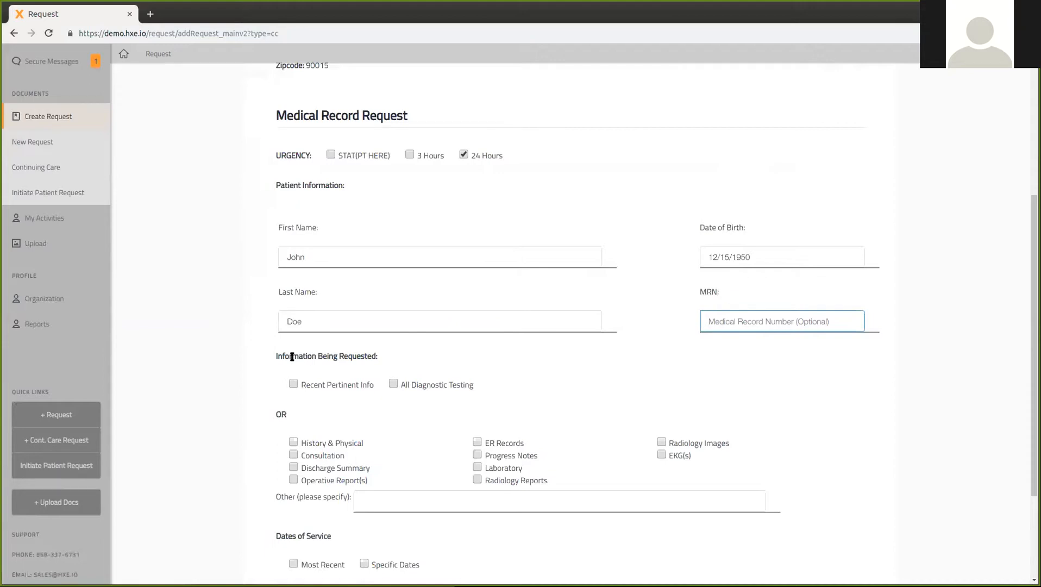
scroll(297, 356, "down", 3)
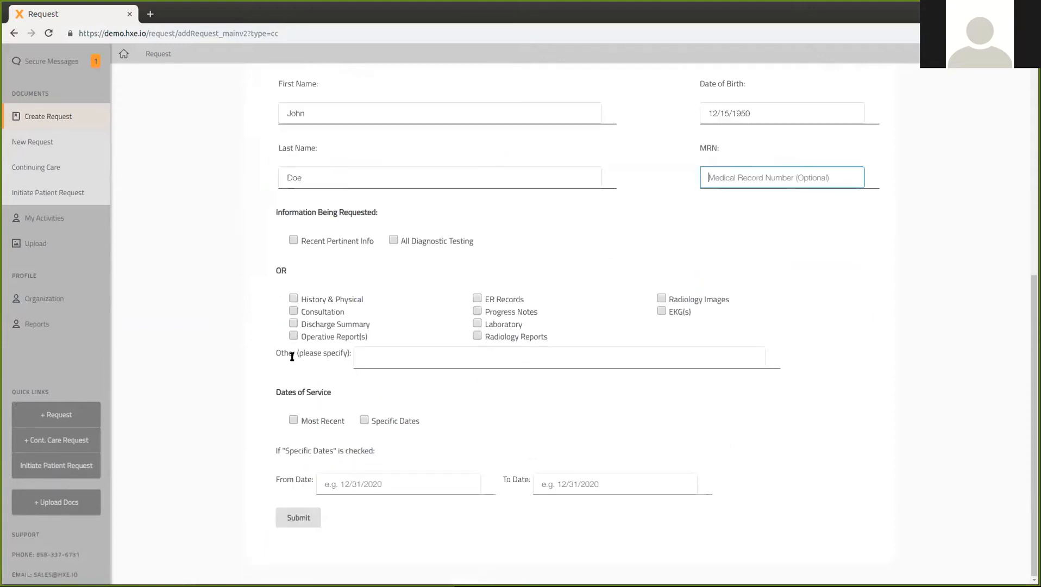
Step: Tick Recent Pertinent Info and Most Recent with no From Date, then submit the request
left_click(293, 240)
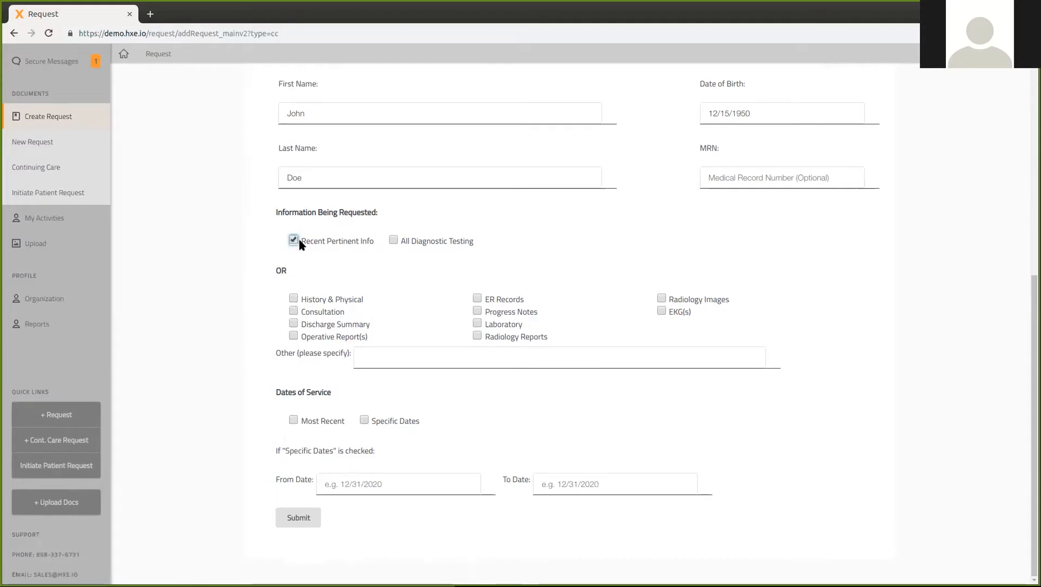
left_click(292, 419)
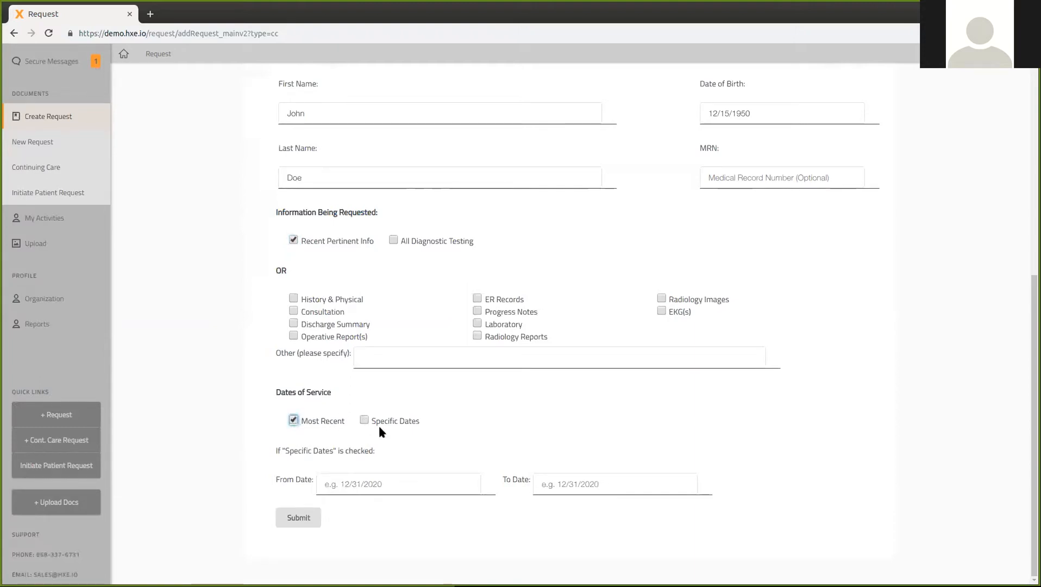
left_click(381, 484)
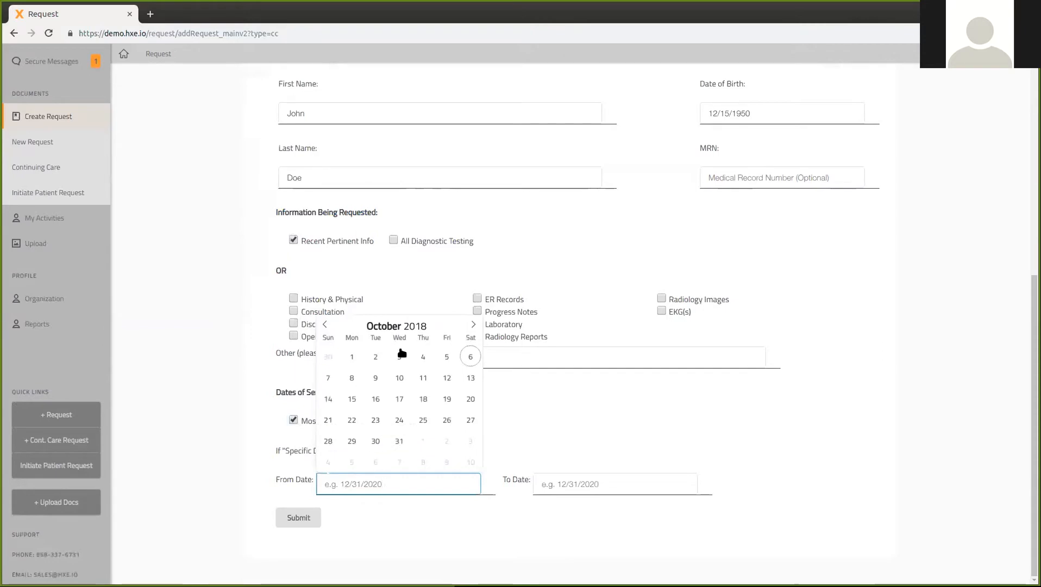
left_click(205, 360)
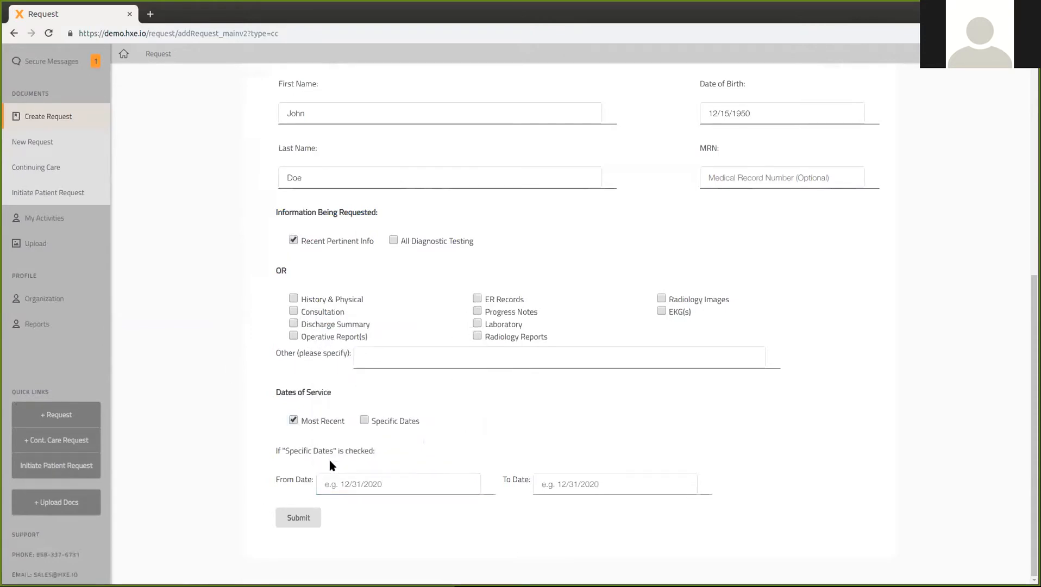
left_click(301, 517)
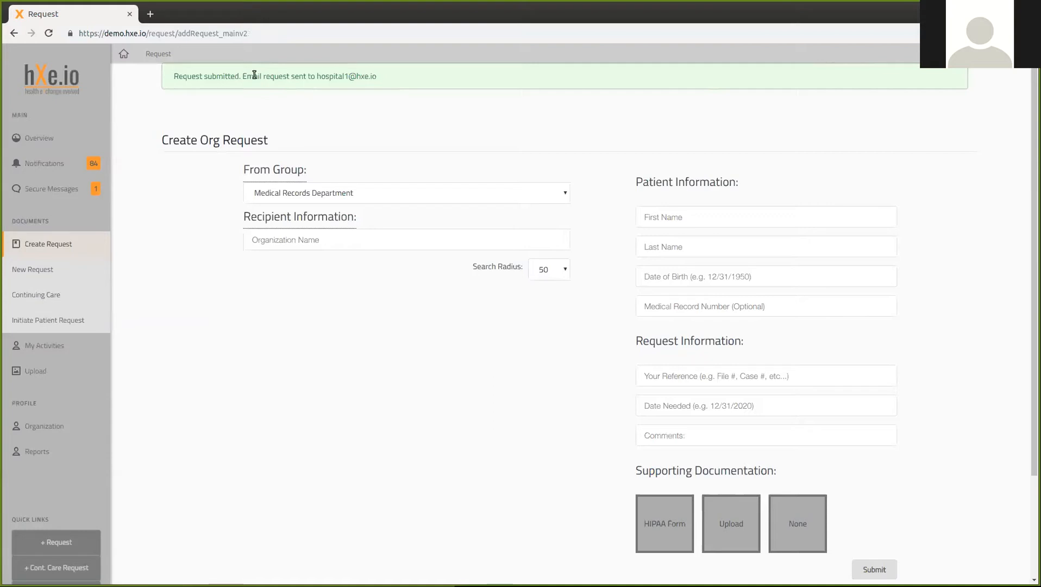
Step: Open Submitted Requests under My Activities to see the new Test Hospital 1 request
mouse_move(65, 339)
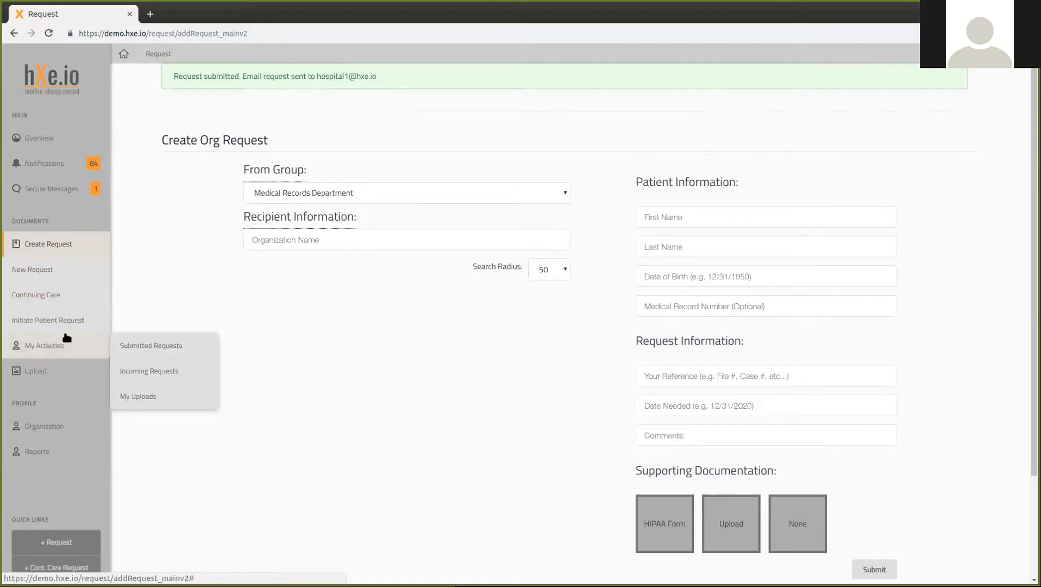
left_click(150, 345)
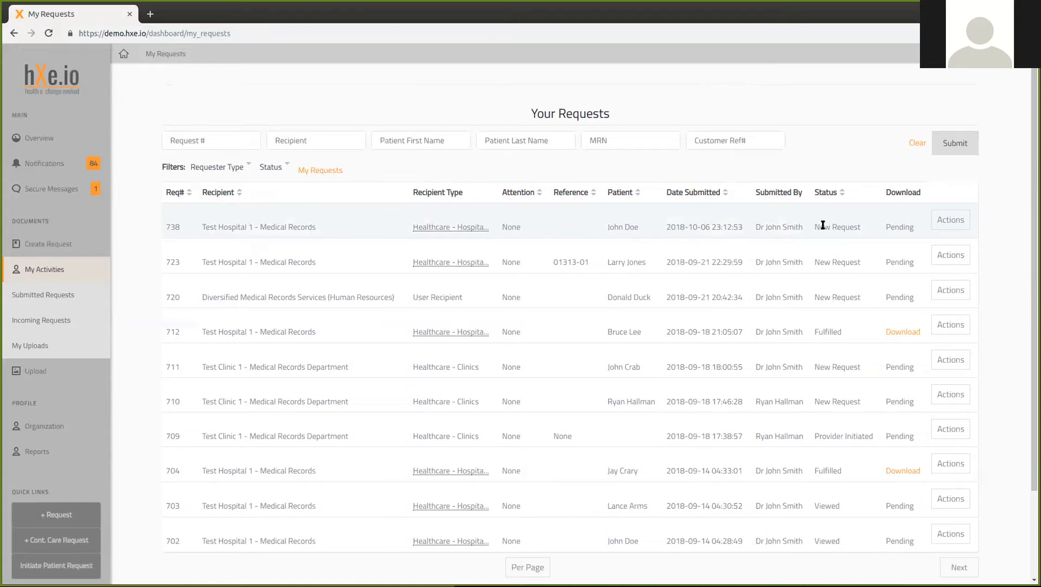
left_click(948, 220)
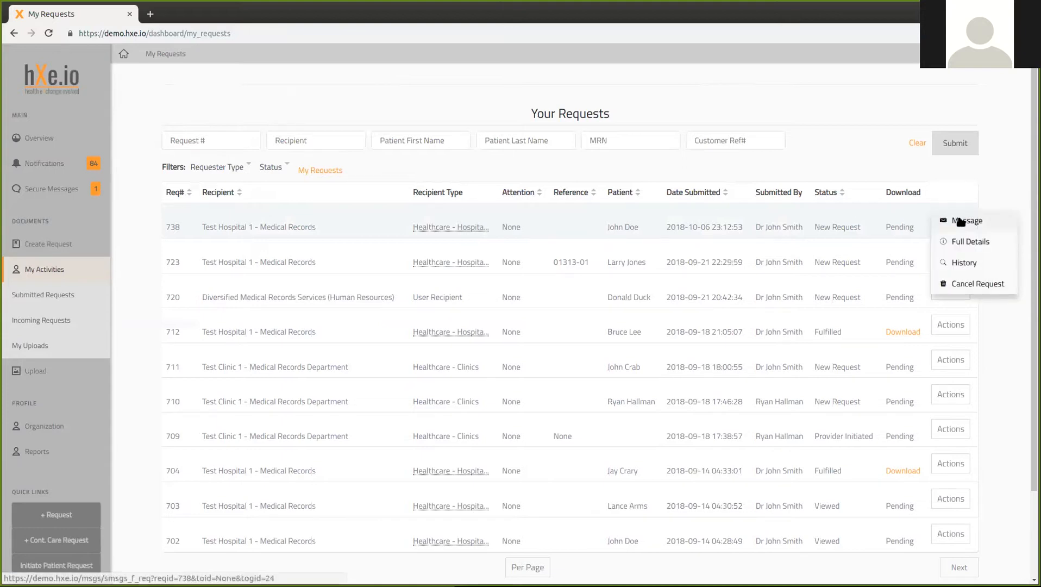
left_click(932, 221)
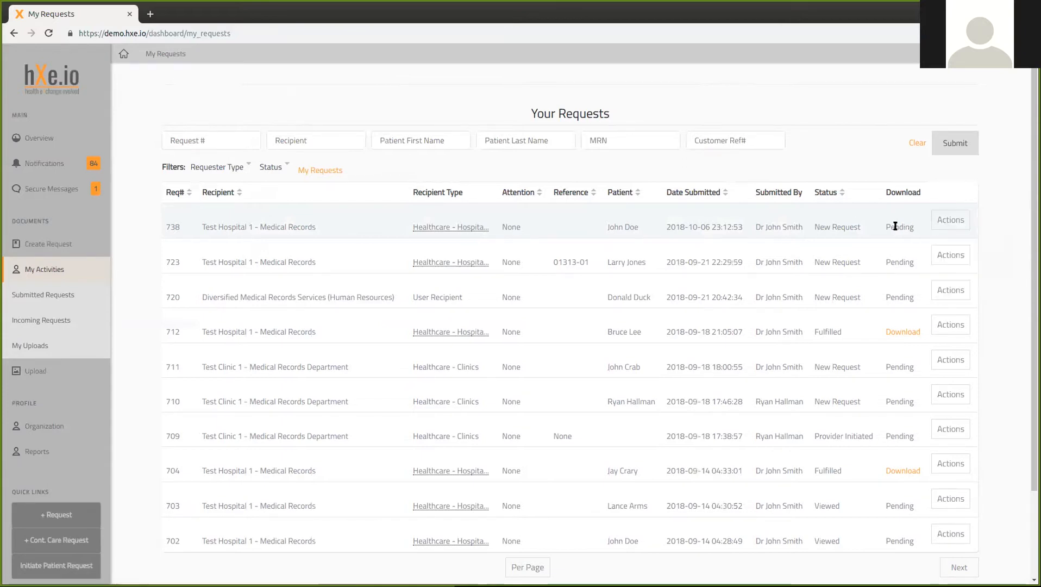
left_click(933, 221)
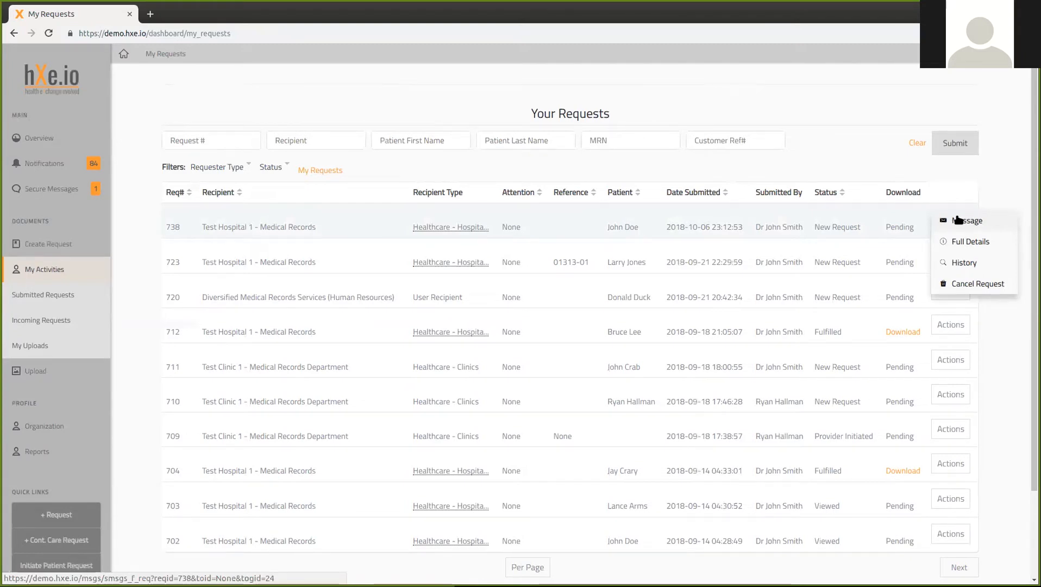
left_click(660, 214)
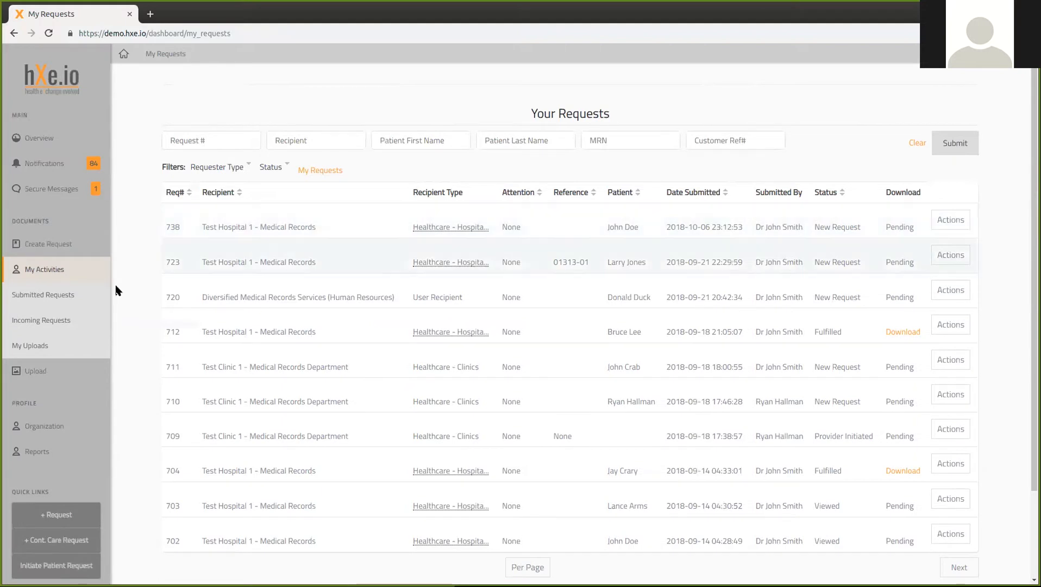
Step: View incoming request 730 as a PDF from its Actions menu in Incoming Requests
left_click(58, 322)
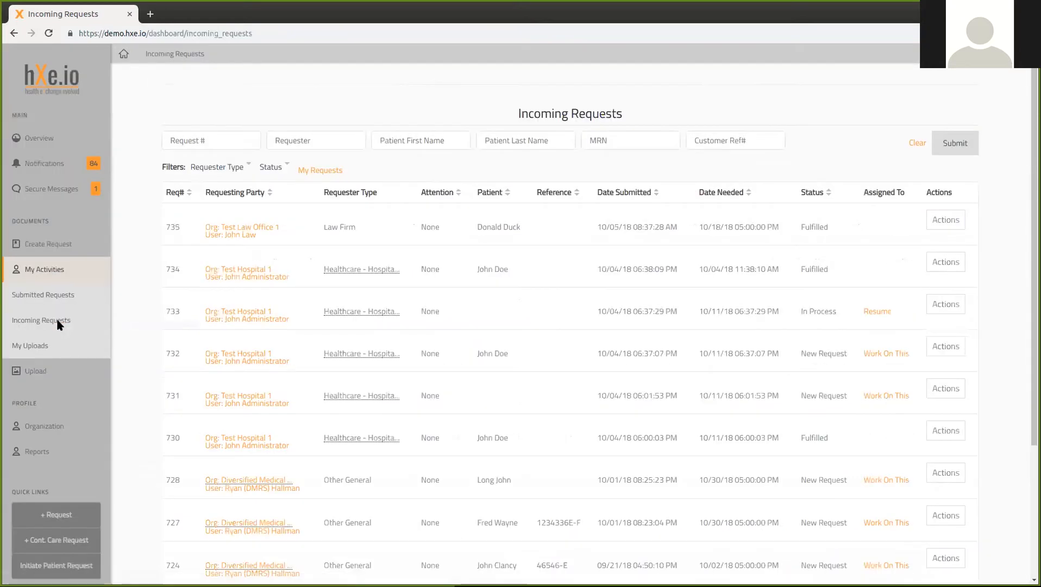
scroll(470, 340, "down", 1)
left_click(948, 374)
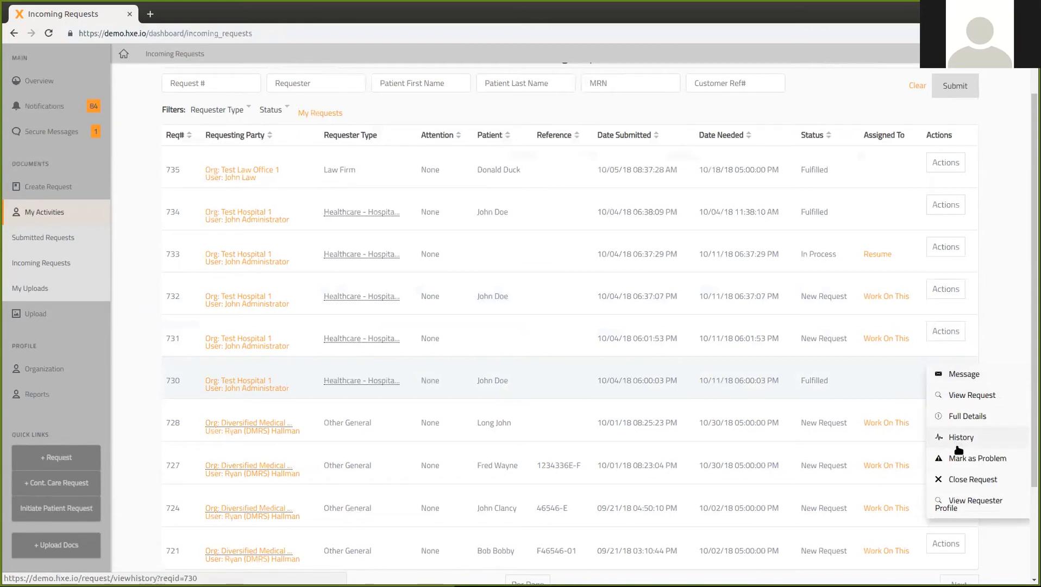
left_click(968, 400)
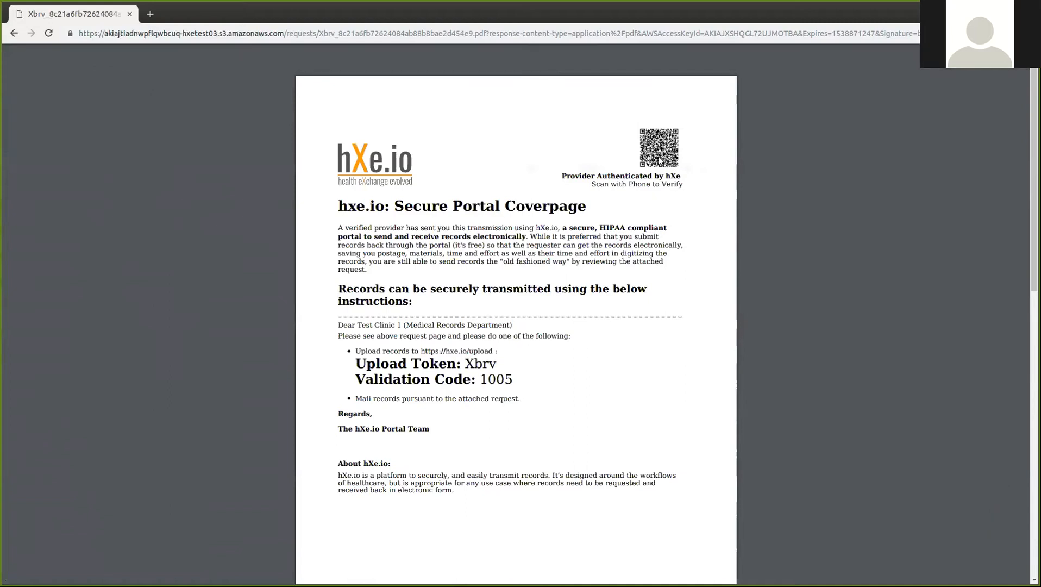
Step: Scroll the PDF to the second page, showing the STAT Medical Record Request details
scroll(658, 162, "down", 1)
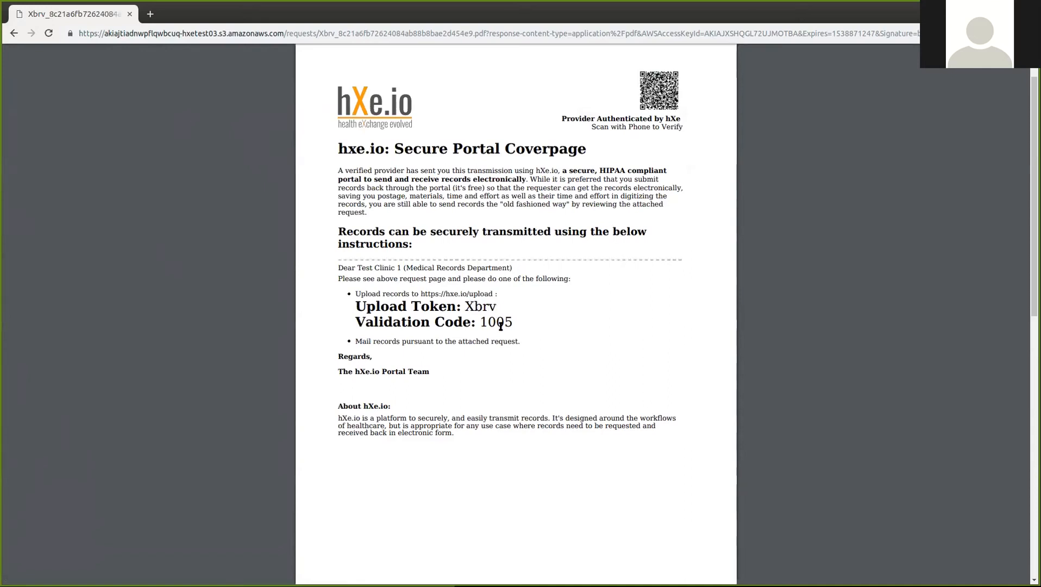
scroll(500, 324, "down", 10)
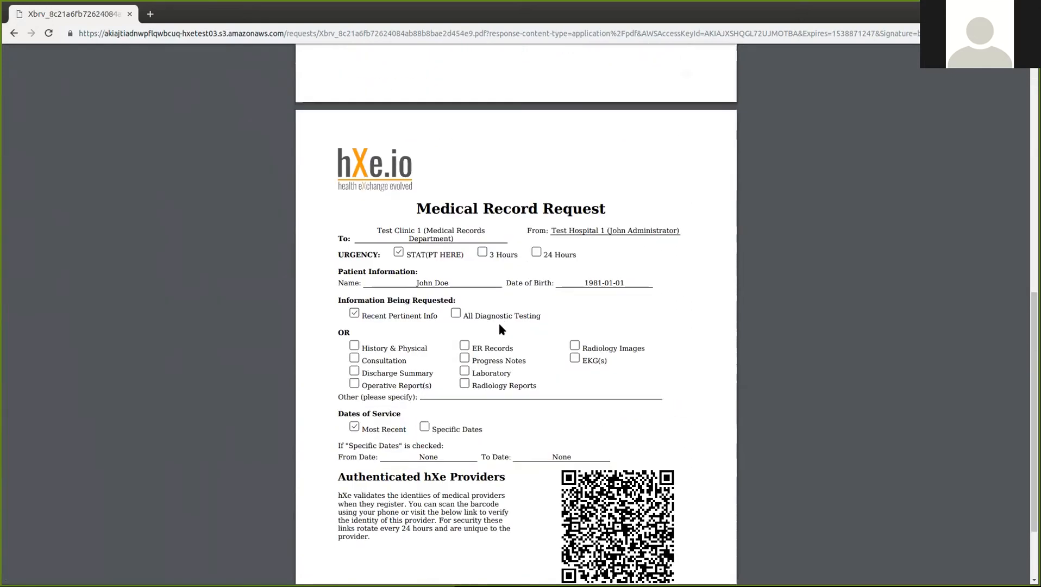
scroll(499, 326, "down", 1)
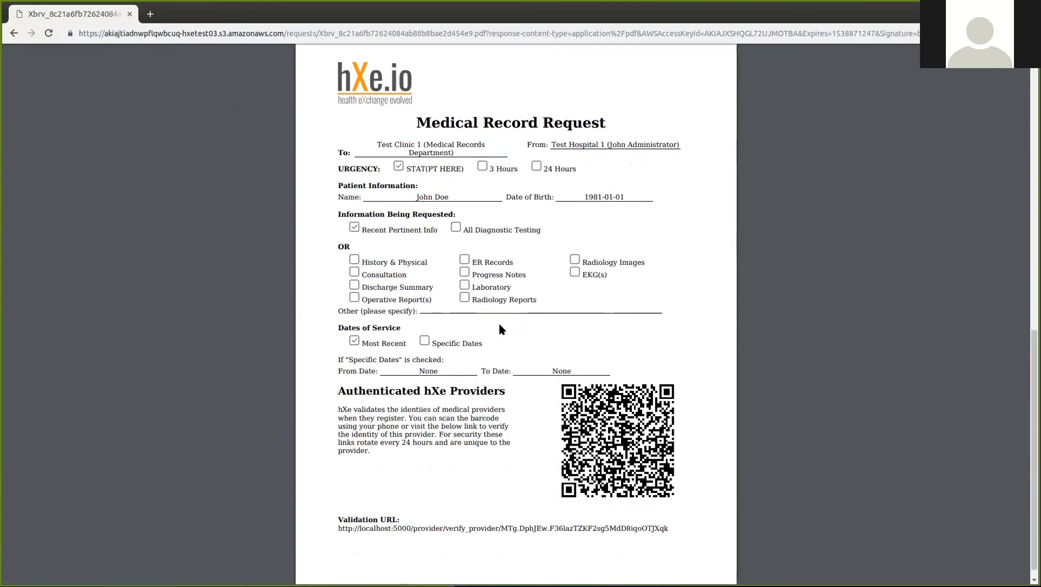